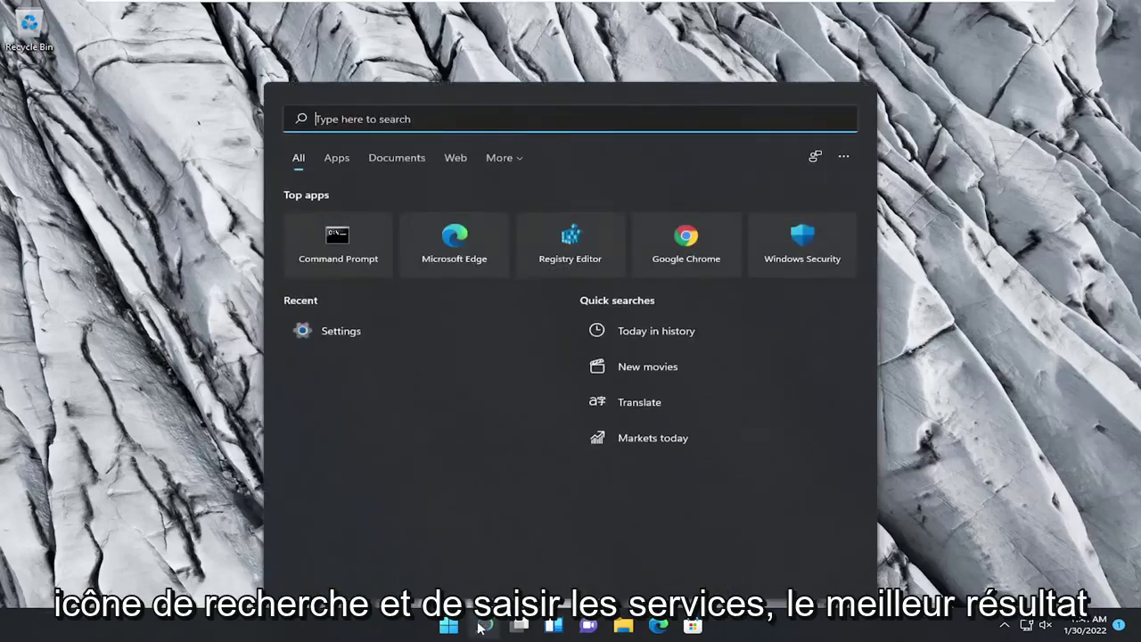
Step: Search for services, open the Services console and select Bluetooth Support Service in the list
type("services")
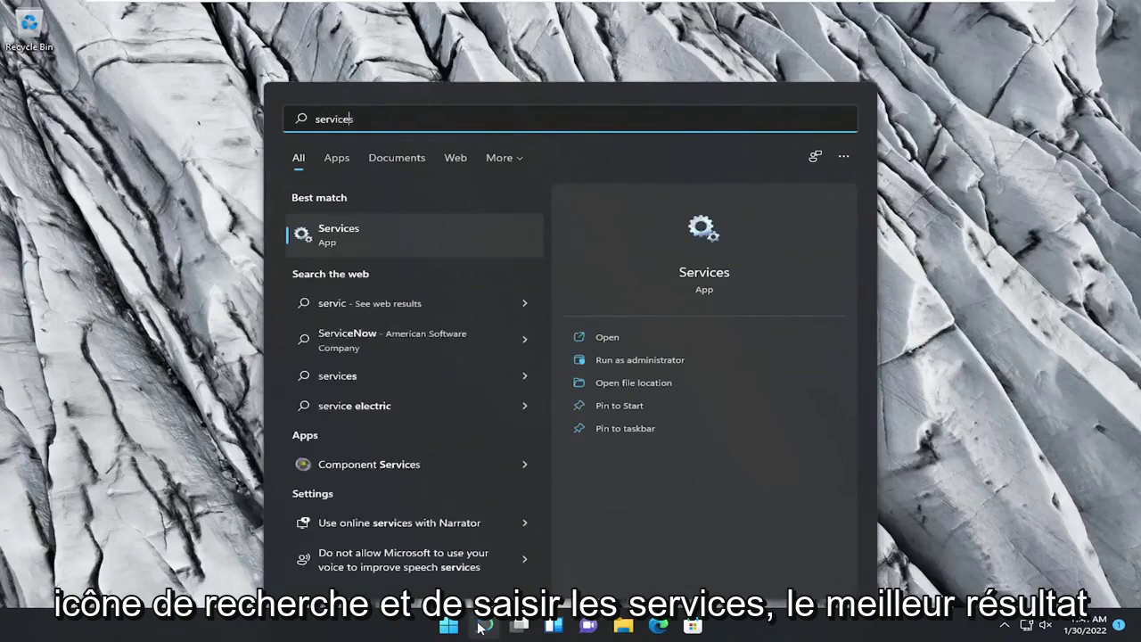
left_click(348, 247)
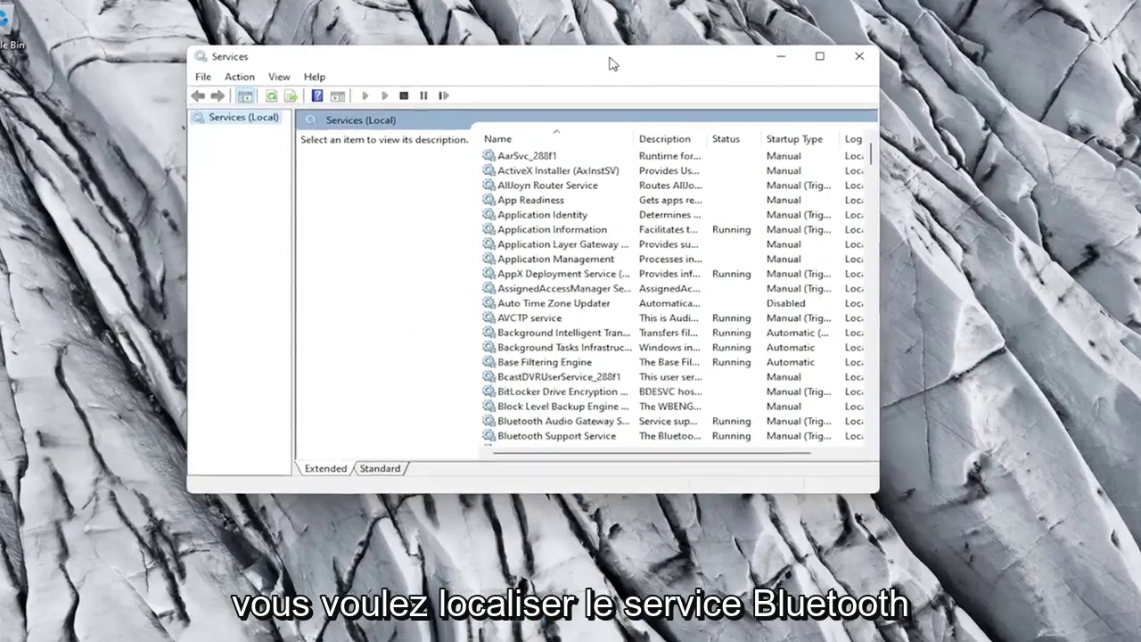
scroll(384, 356, "down", 2)
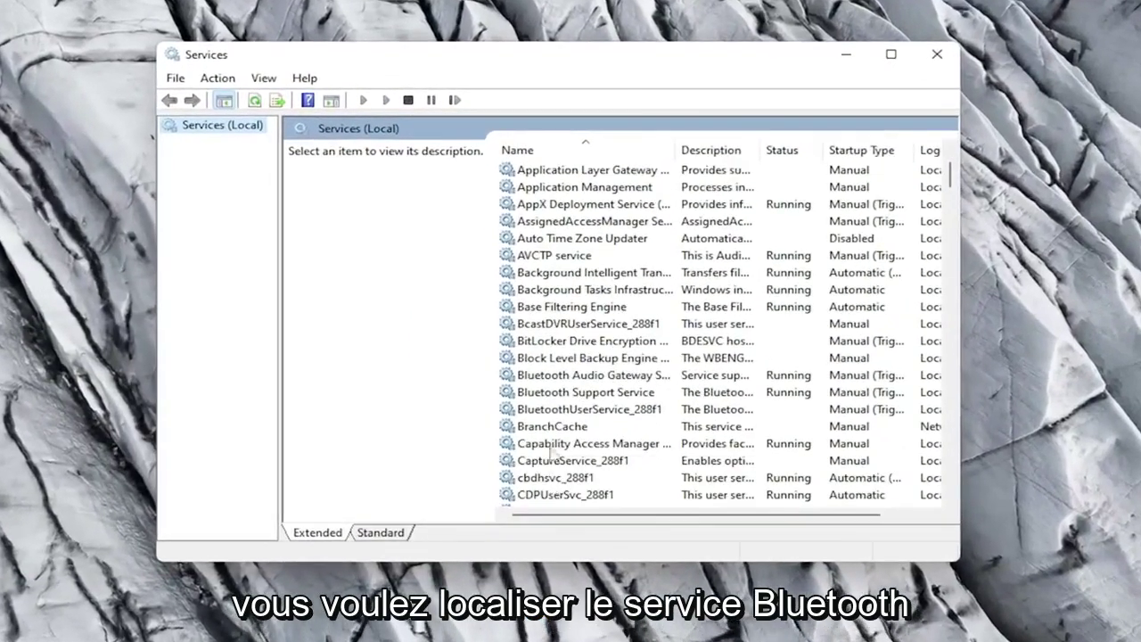
left_click(542, 392)
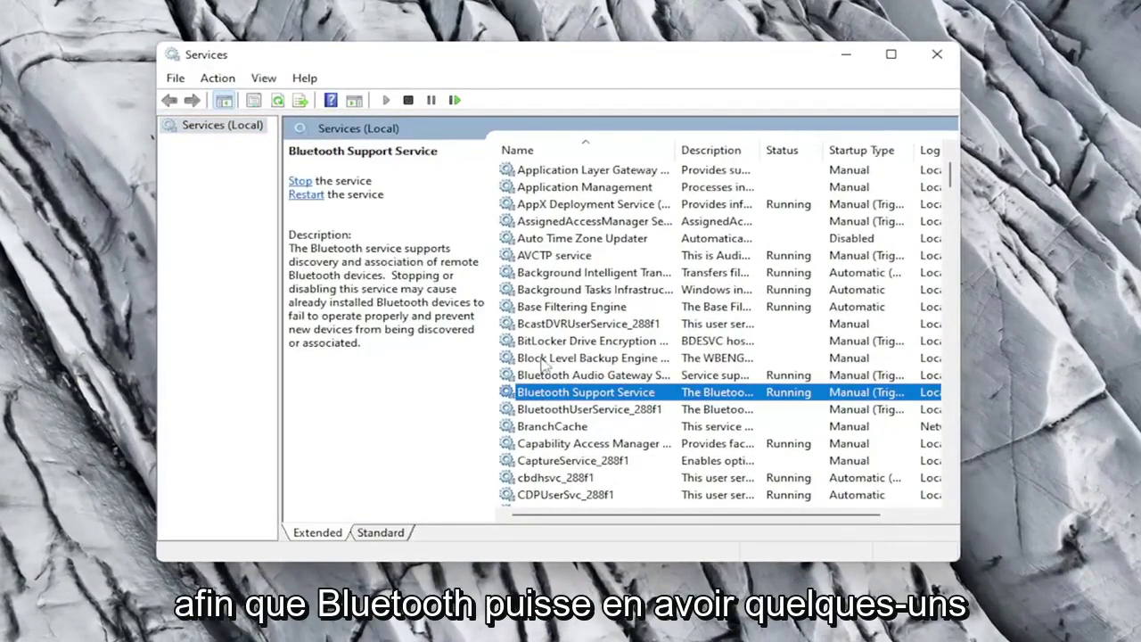
Step: Set the startup type of Bluetooth Audio Gateway Service to Automatic, apply the change and close its properties
double_click(543, 374)
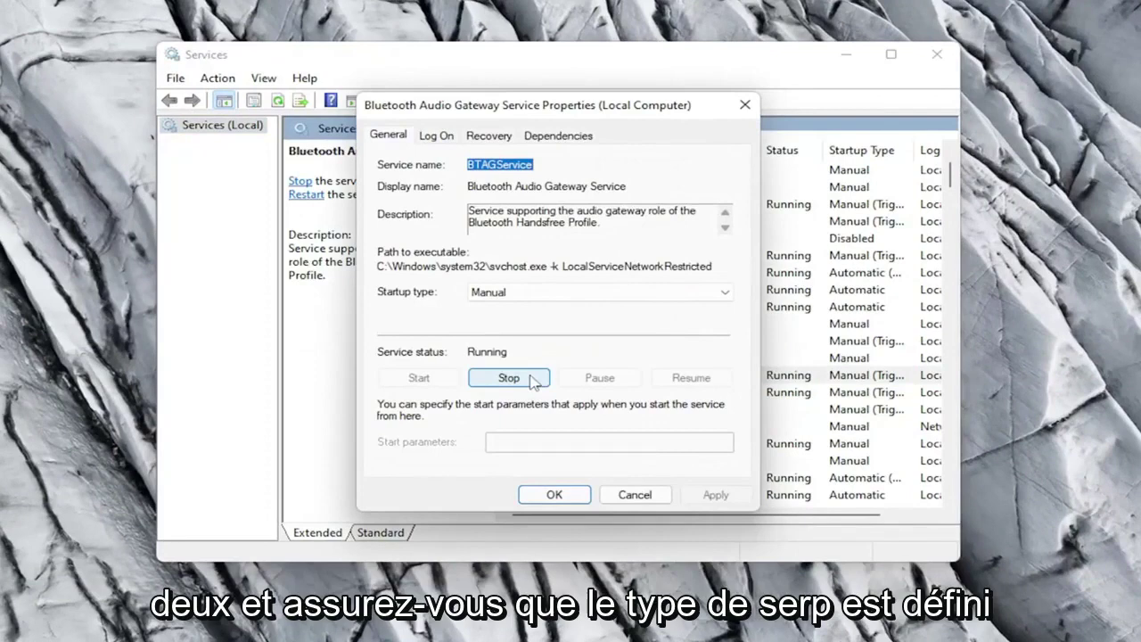
left_click(499, 292)
left_click(500, 293)
left_click(499, 332)
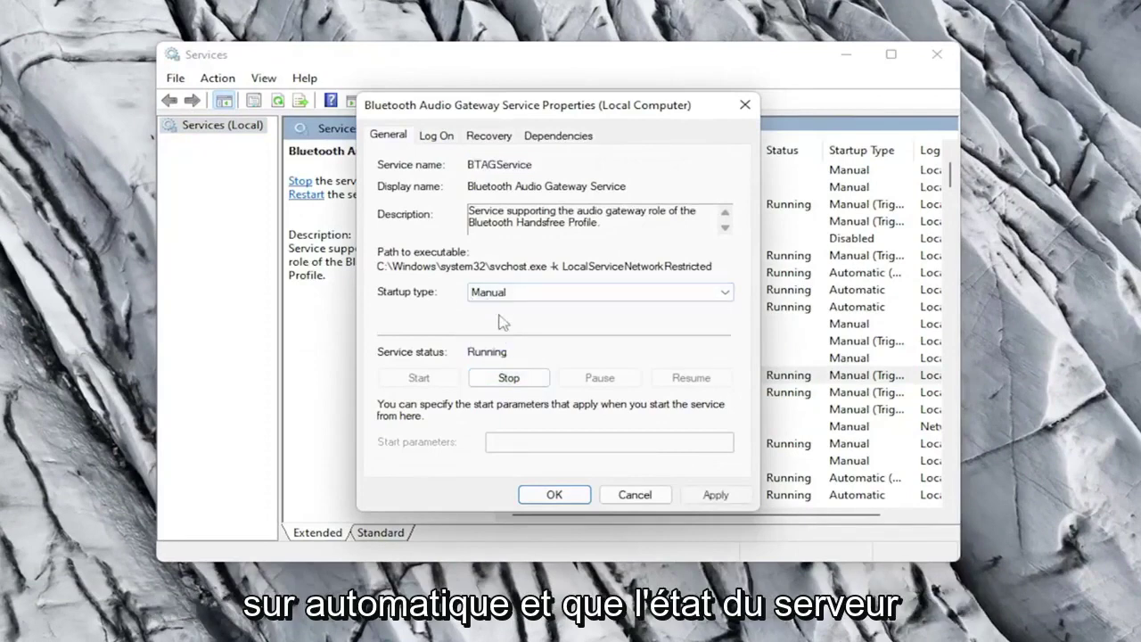
left_click(504, 294)
left_click(504, 319)
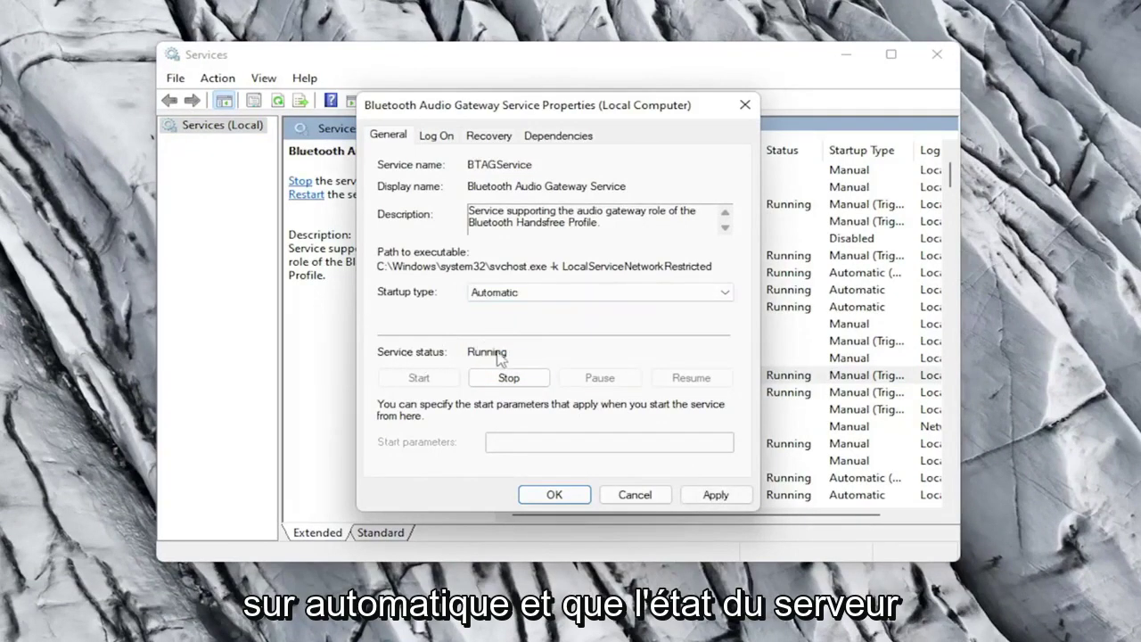
left_click(685, 494)
left_click(552, 494)
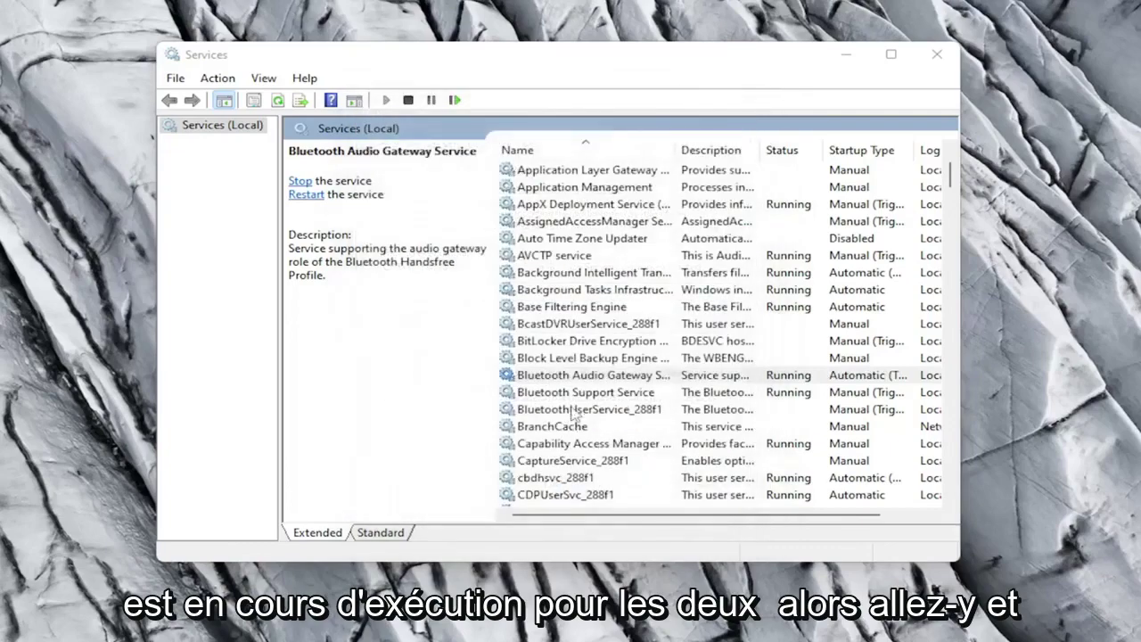
Step: Set the startup type of Bluetooth Support Service to Automatic, apply the change and close its properties
double_click(576, 393)
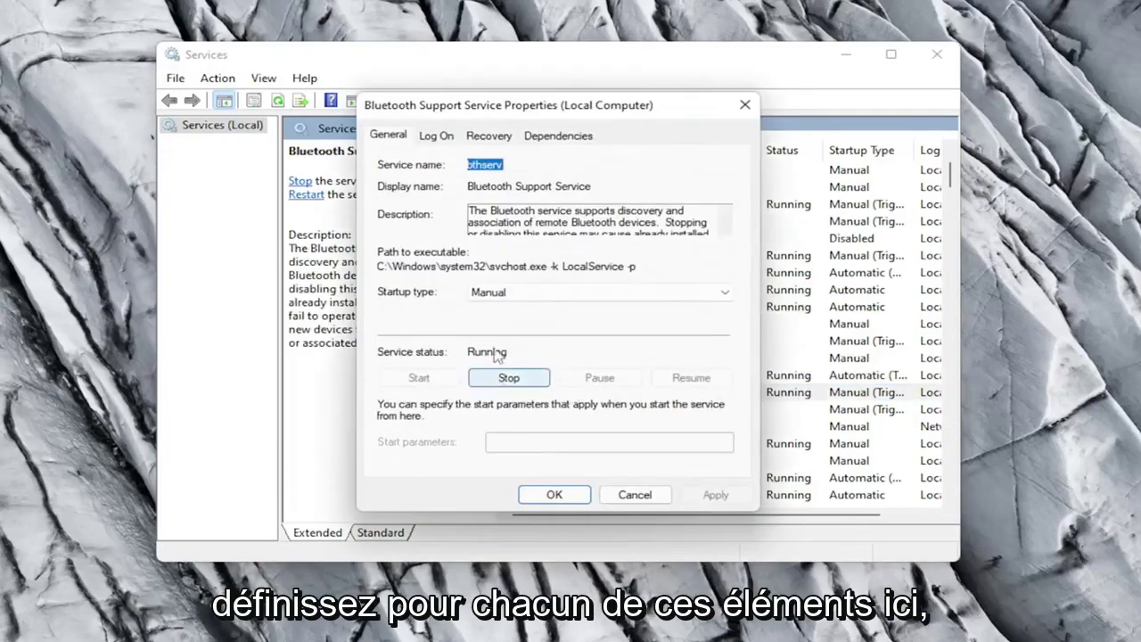
left_click(503, 292)
left_click(503, 318)
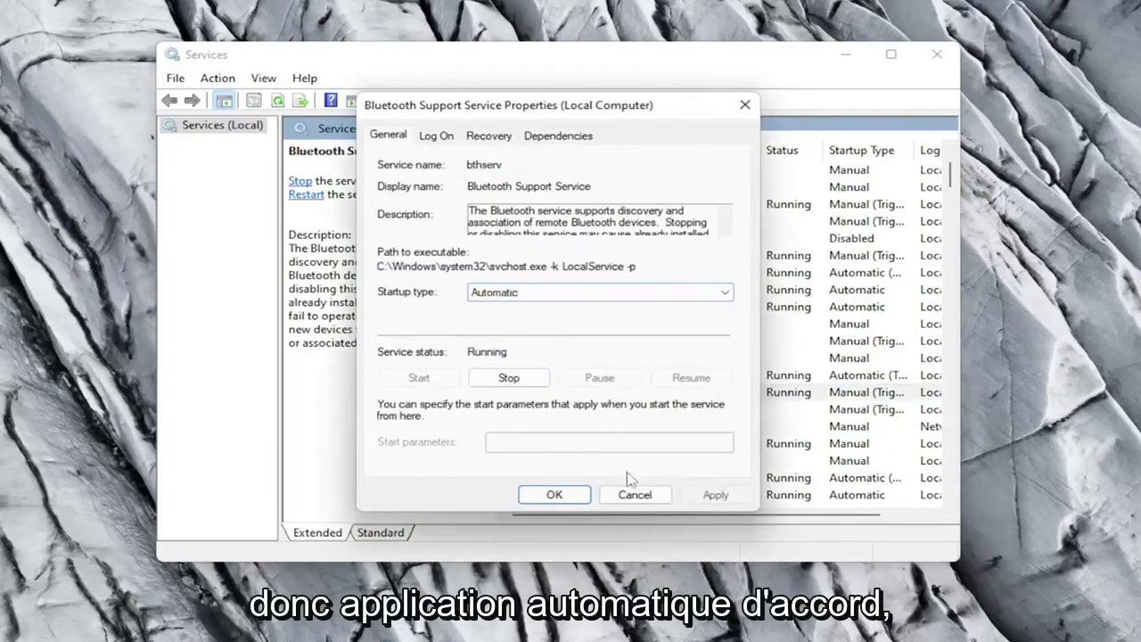
left_click(715, 493)
left_click(551, 494)
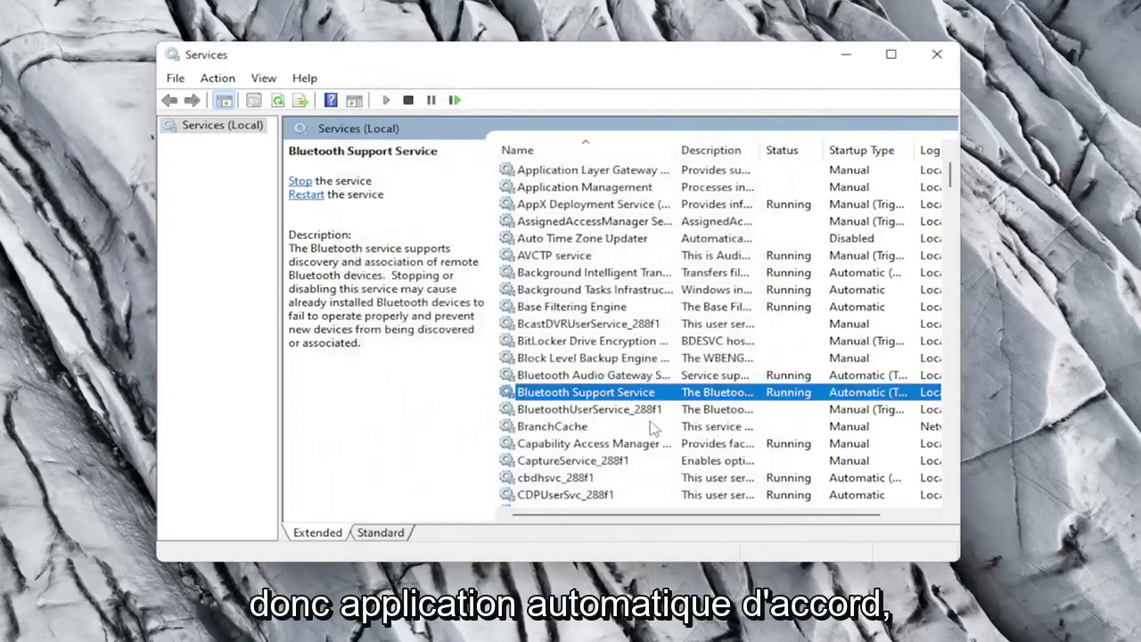
left_click(588, 410)
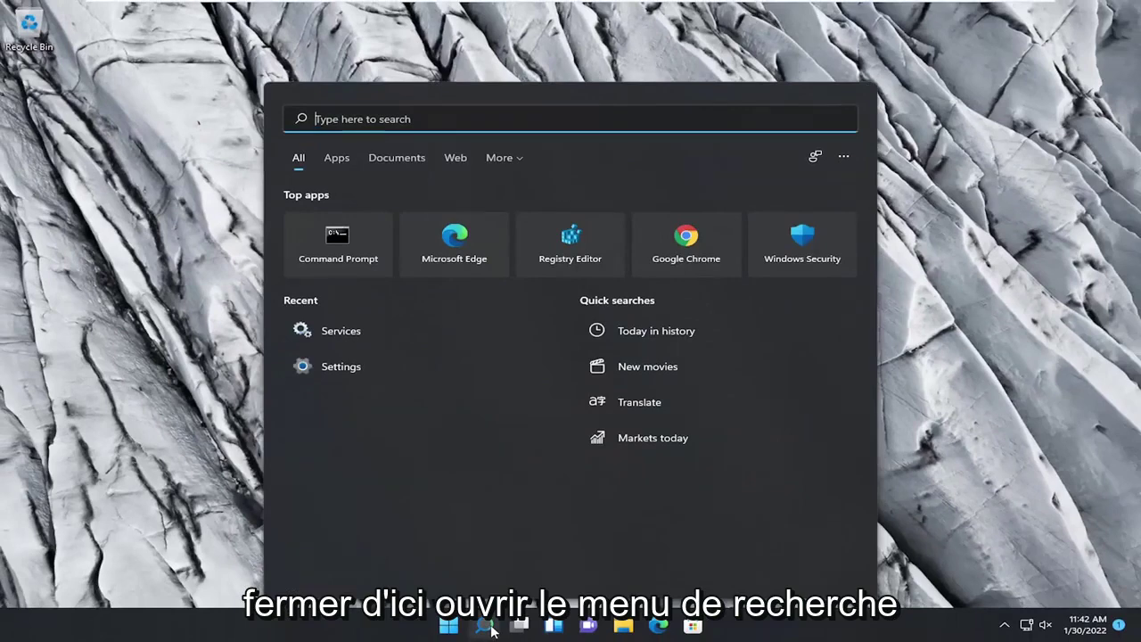
Step: Search for cmd and open Command Prompt as administrator, allowing it to make changes to the device
type("cmd")
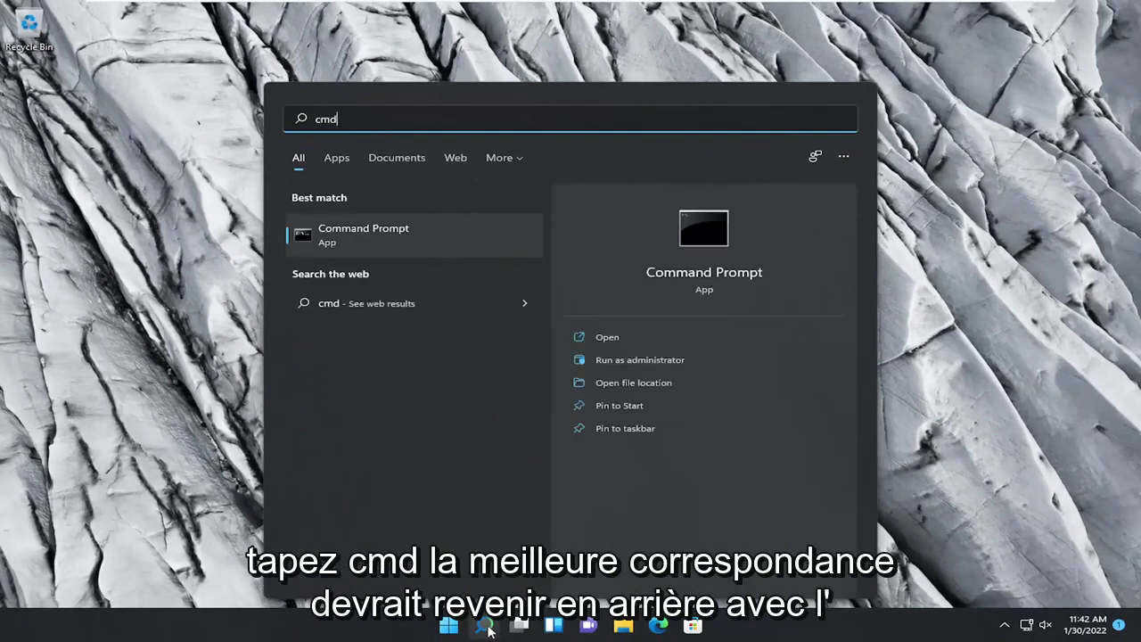
right_click(355, 233)
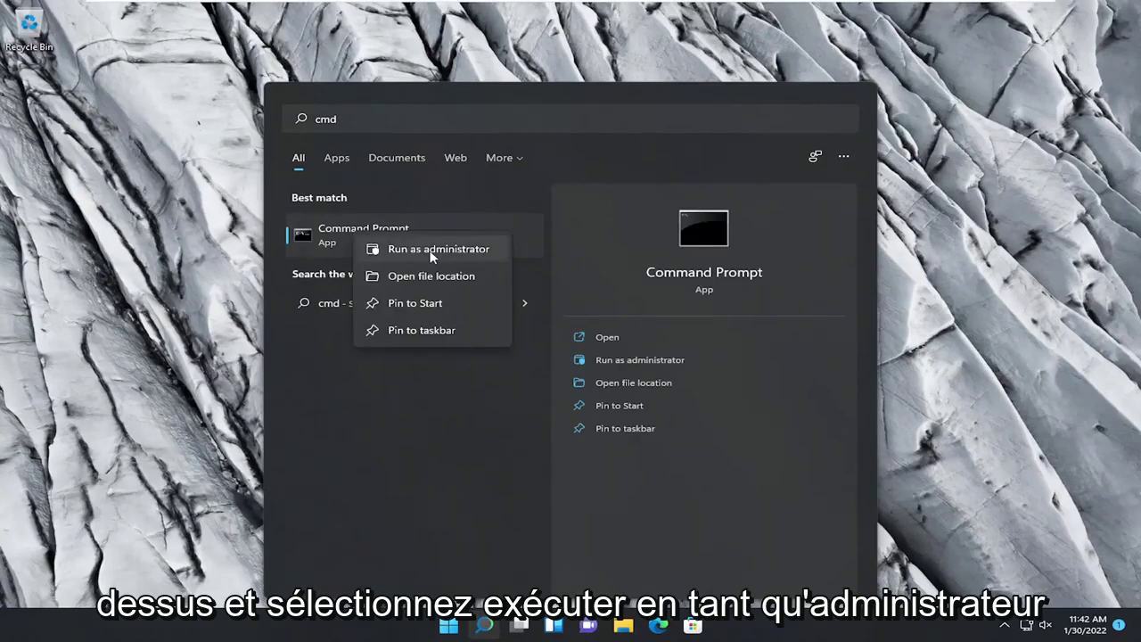
left_click(432, 254)
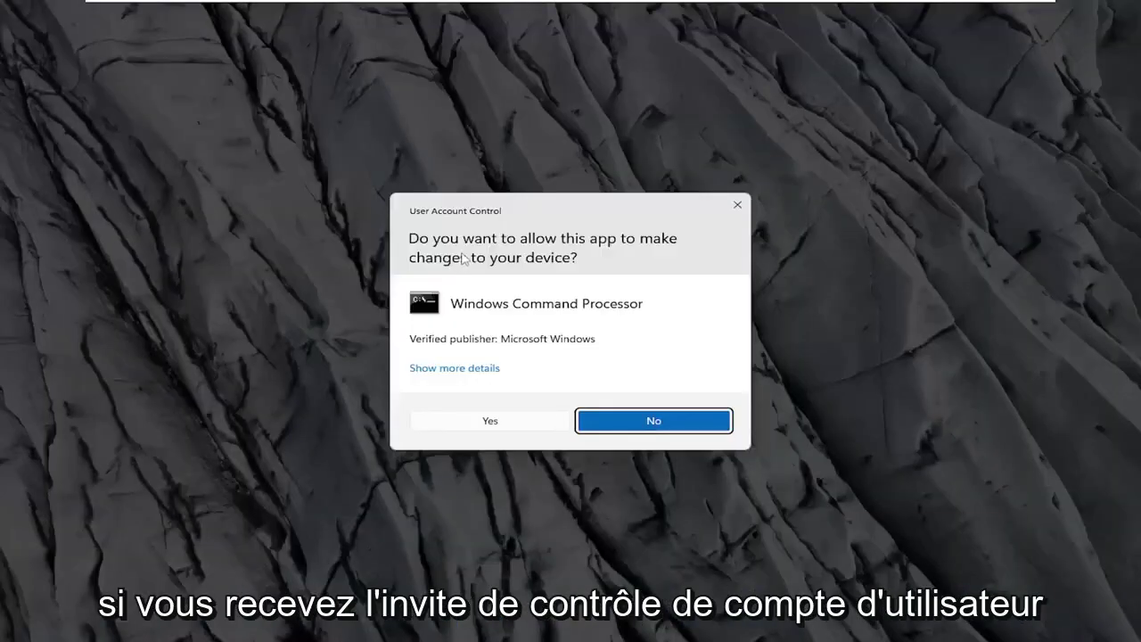
left_click(484, 423)
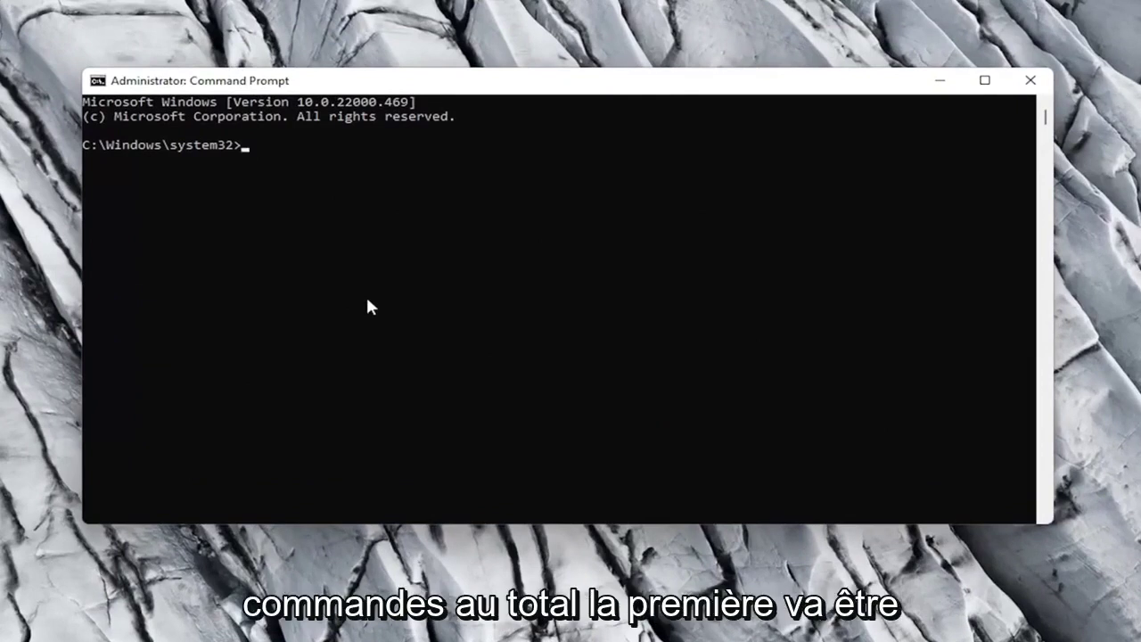
Step: Run the system file check with the command sfc /scannow
type("s")
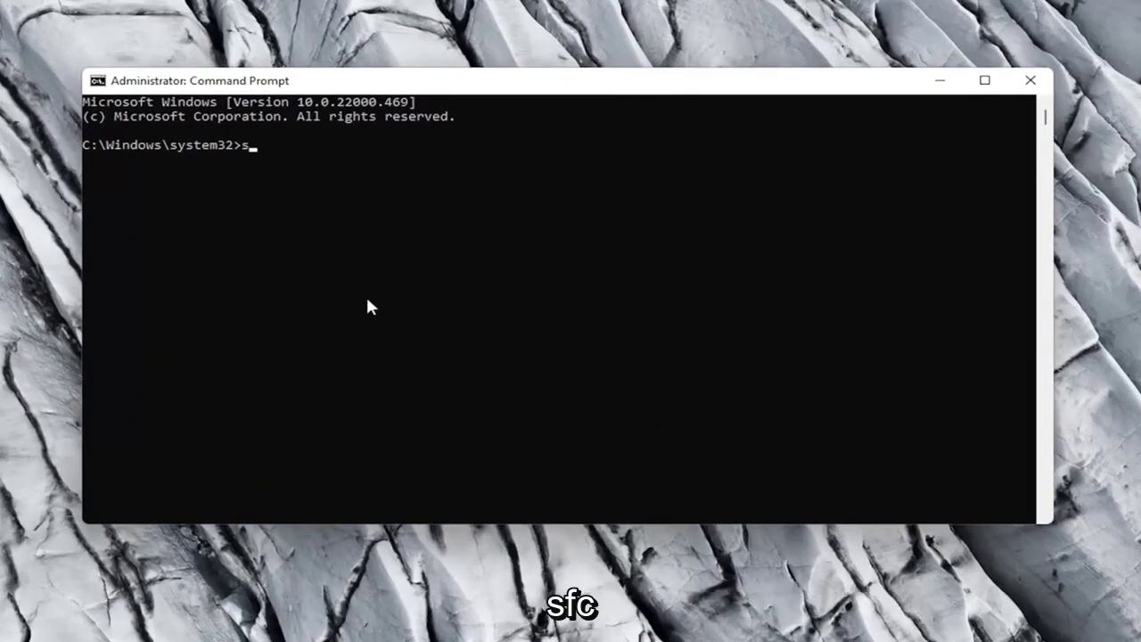
type("fc /scannow")
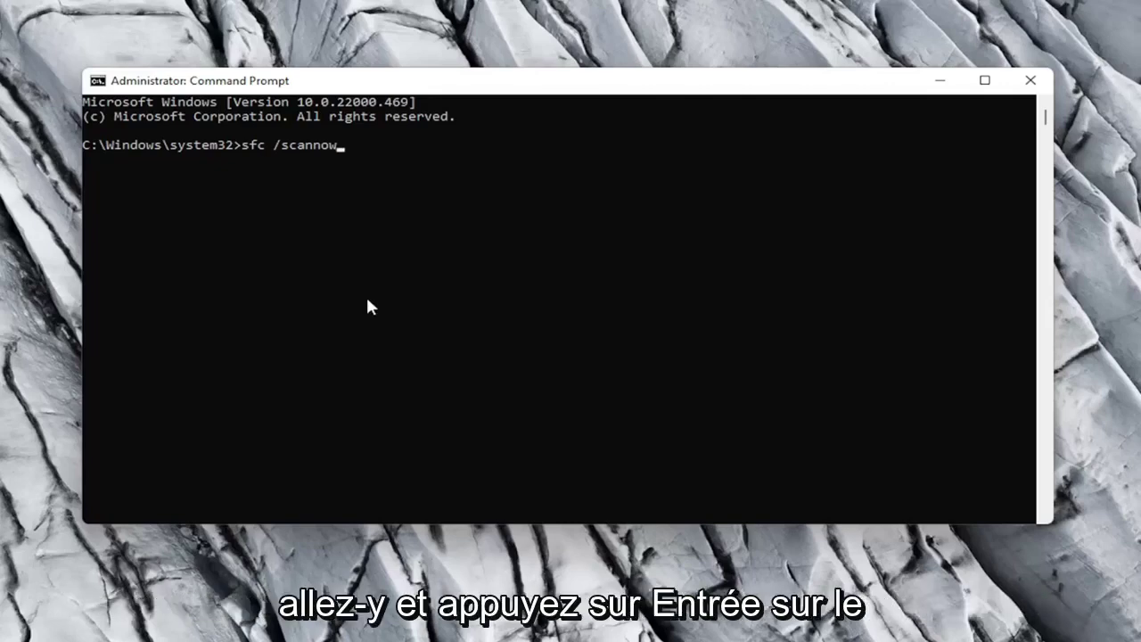
key("Return")
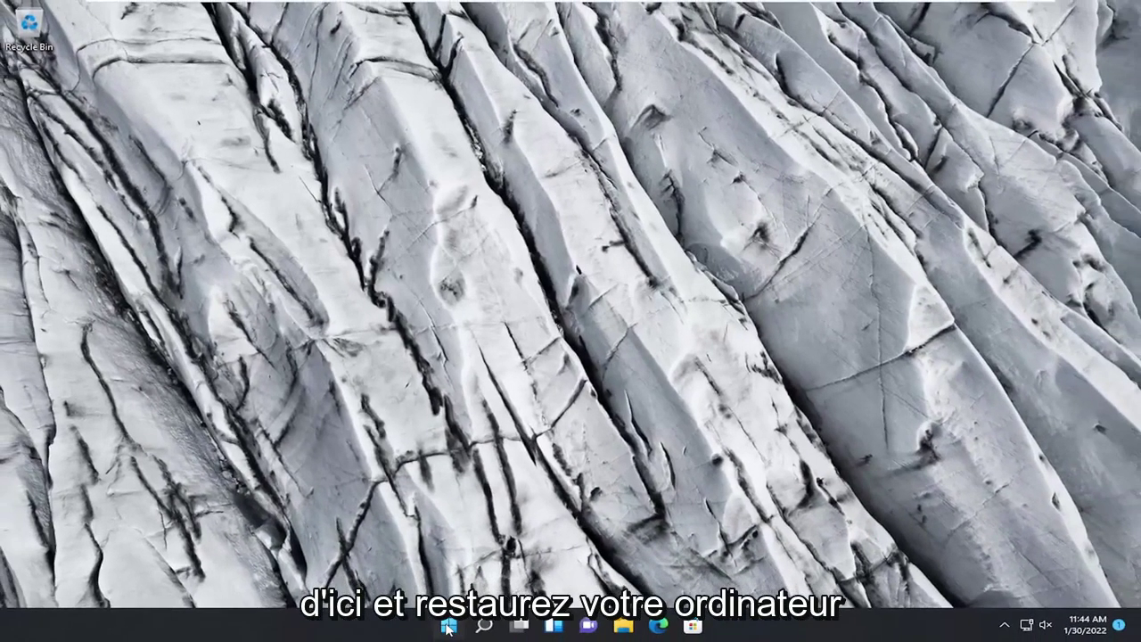
Step: Restart the computer after the system file scan
right_click(449, 626)
mouse_move(462, 567)
left_click(563, 589)
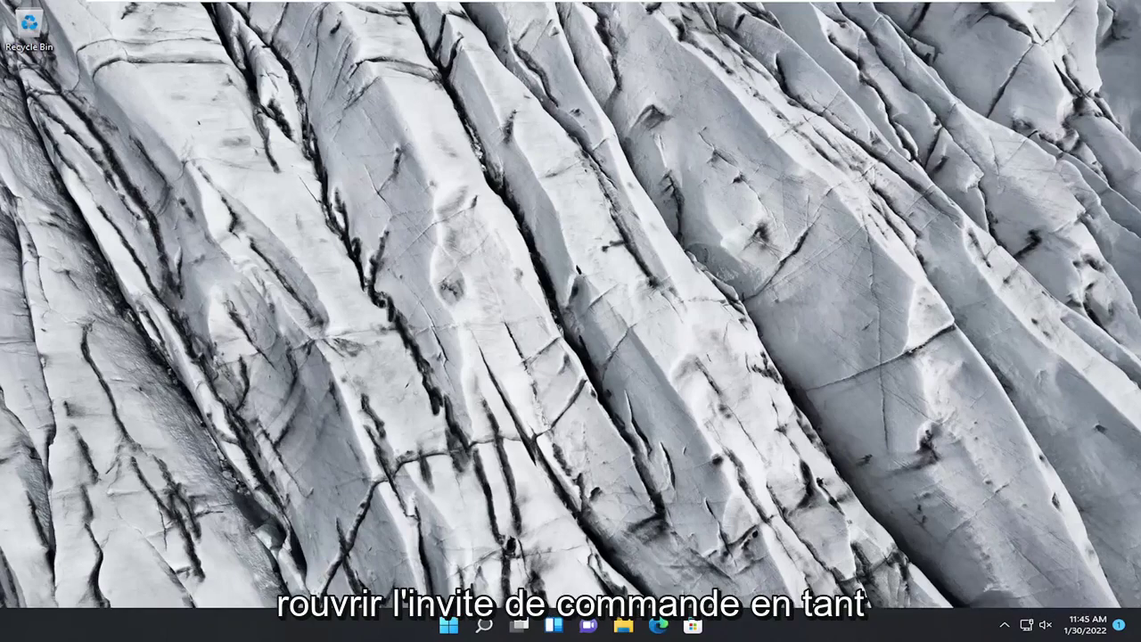
Step: Reopen Command Prompt with administrator rights by searching for cmd, and approve the User Account Control request
left_click(486, 628)
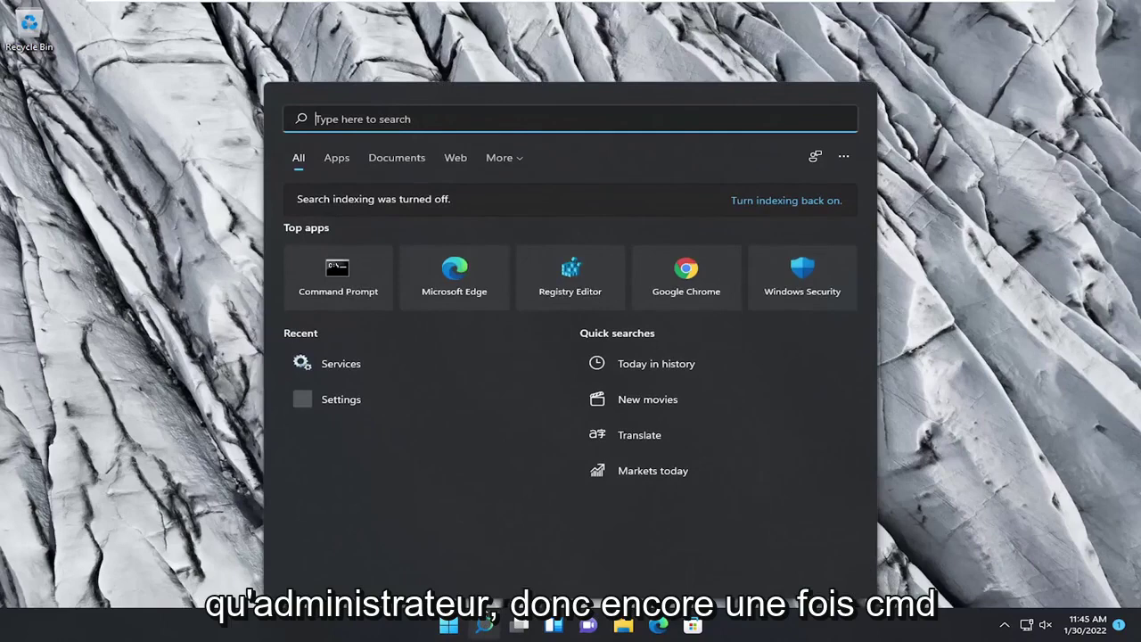
type("cmd")
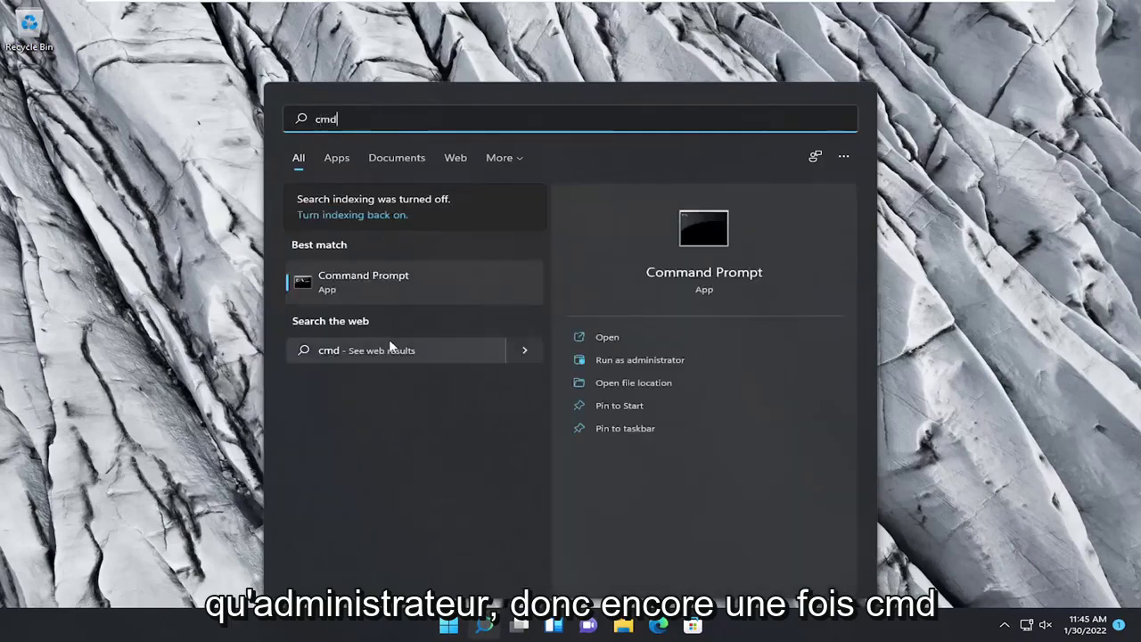
right_click(354, 284)
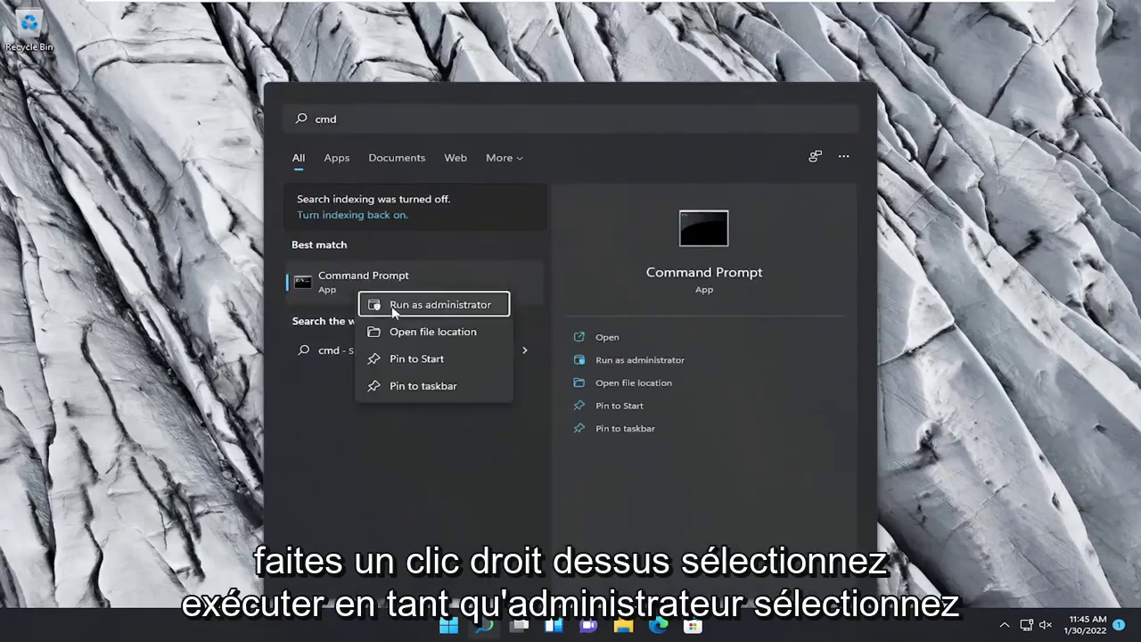
left_click(404, 304)
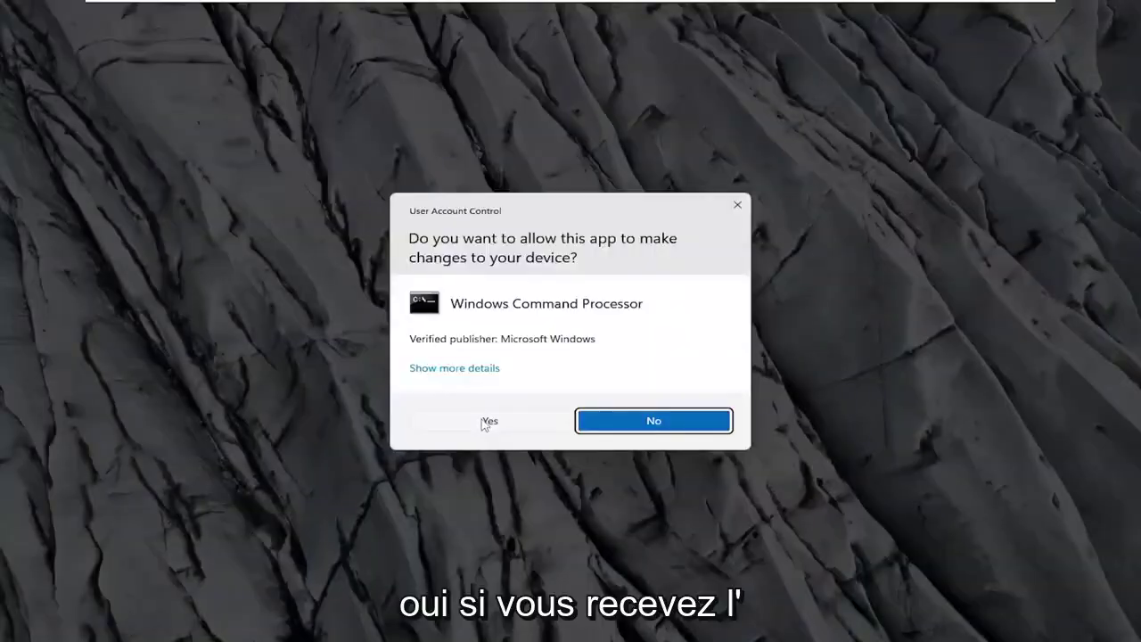
left_click(486, 424)
Step: Paste and run the command DISM.exe /Online /Cleanup-image /Restorehealth in the administrator Command Prompt
left_click_drag(540, 41, 669, 117)
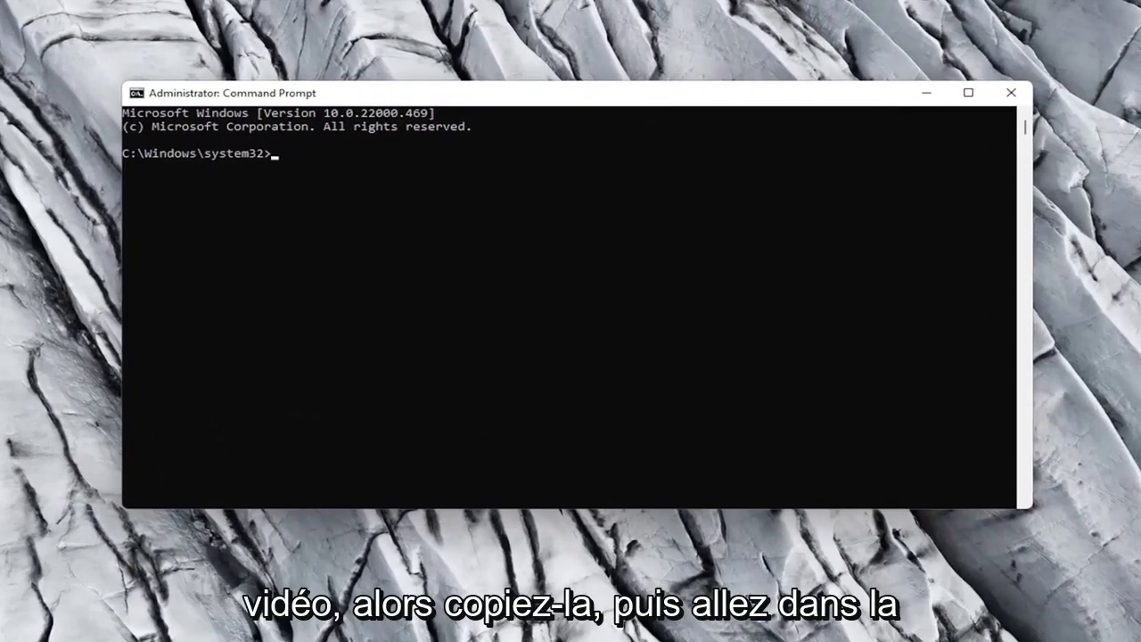
right_click(548, 96)
mouse_move(612, 223)
left_click(721, 258)
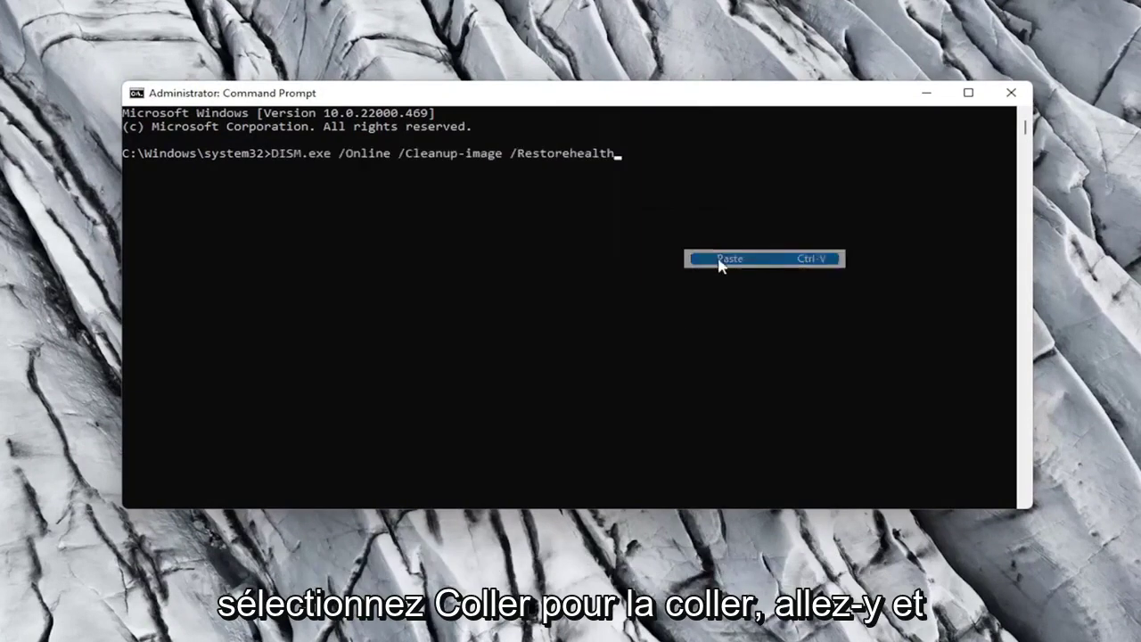
key("Return")
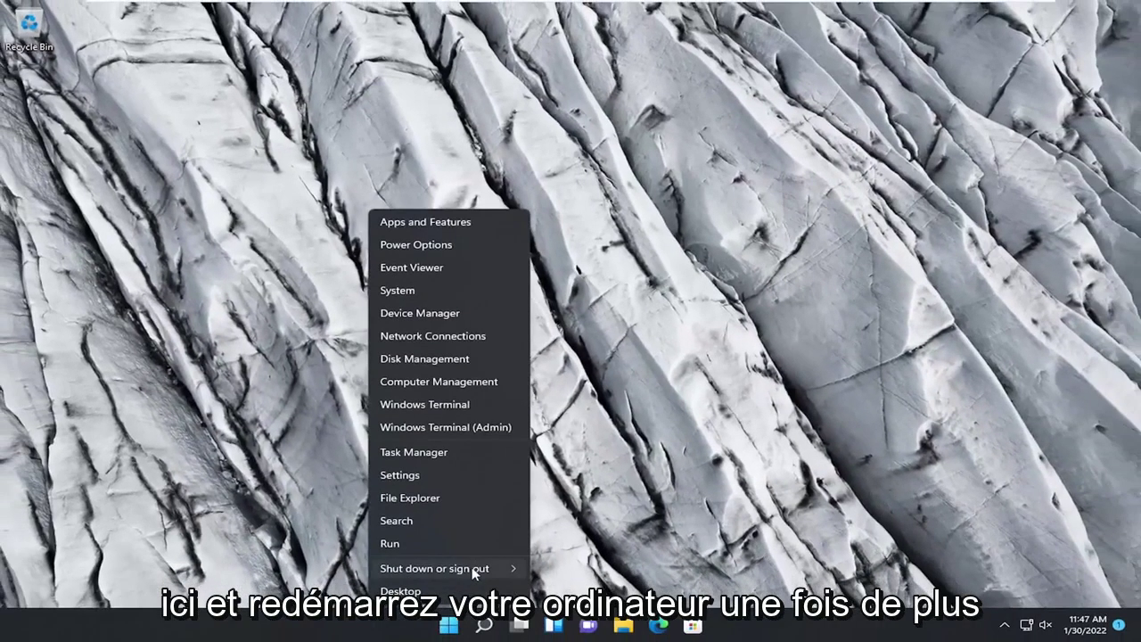
Step: Restart the computer once more after the DISM image repair
mouse_move(491, 573)
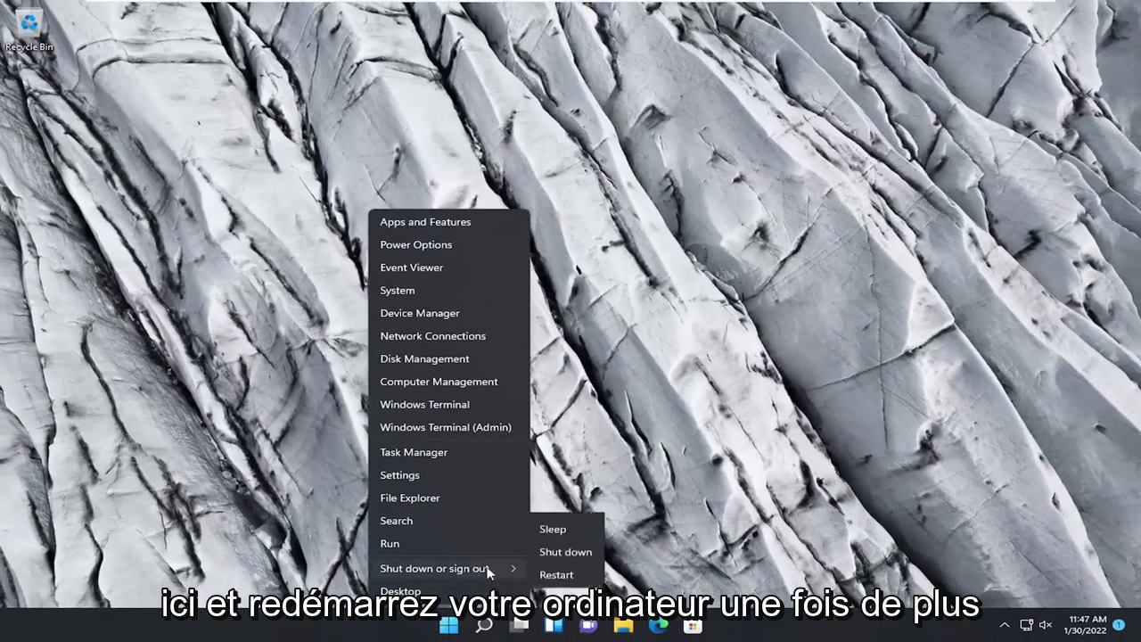
left_click(554, 607)
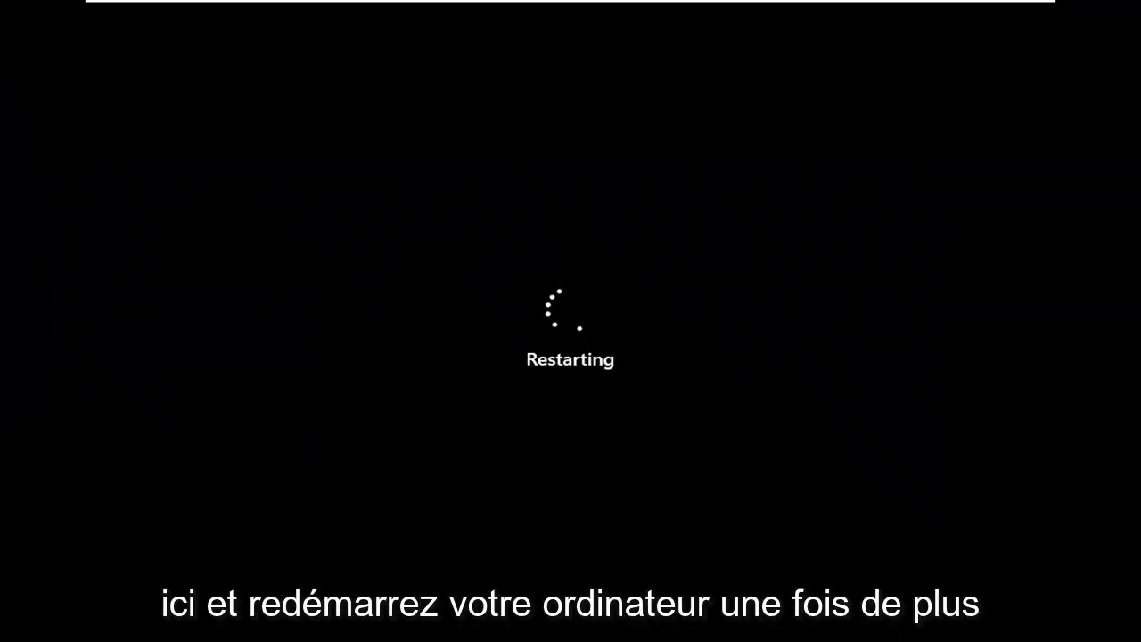